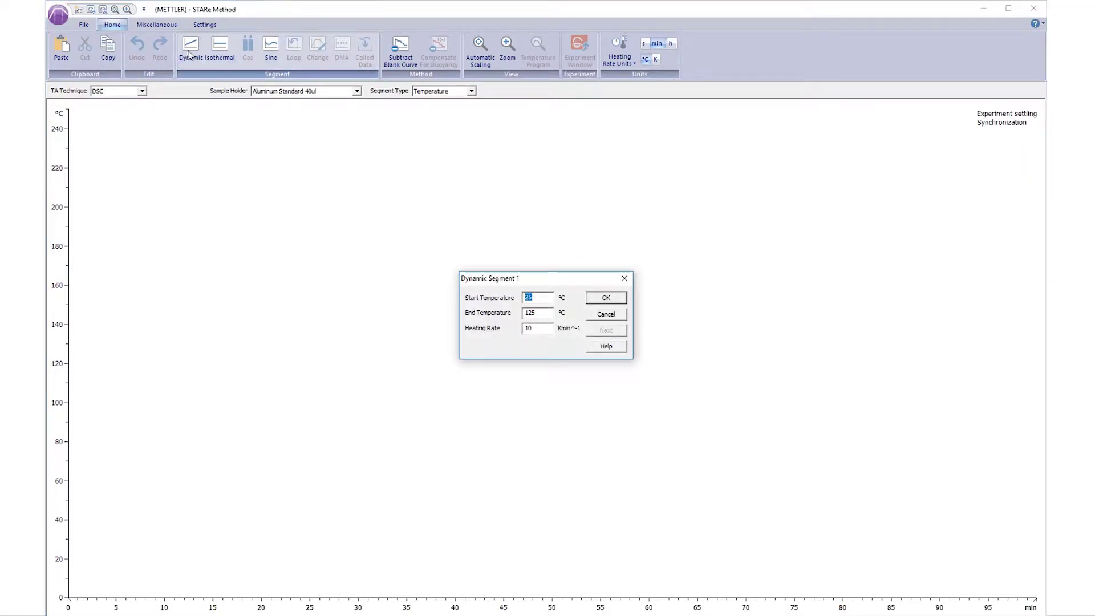
Step: Set Dynamic Segment 1 to heat from 120 °C to 180 °C
left_click(535, 297)
double_click(535, 297)
type("120")
double_click(529, 313)
type("180")
left_click(597, 303)
Step: Rescale the plot automatically and bring up the Reference Curve settings
left_click(480, 51)
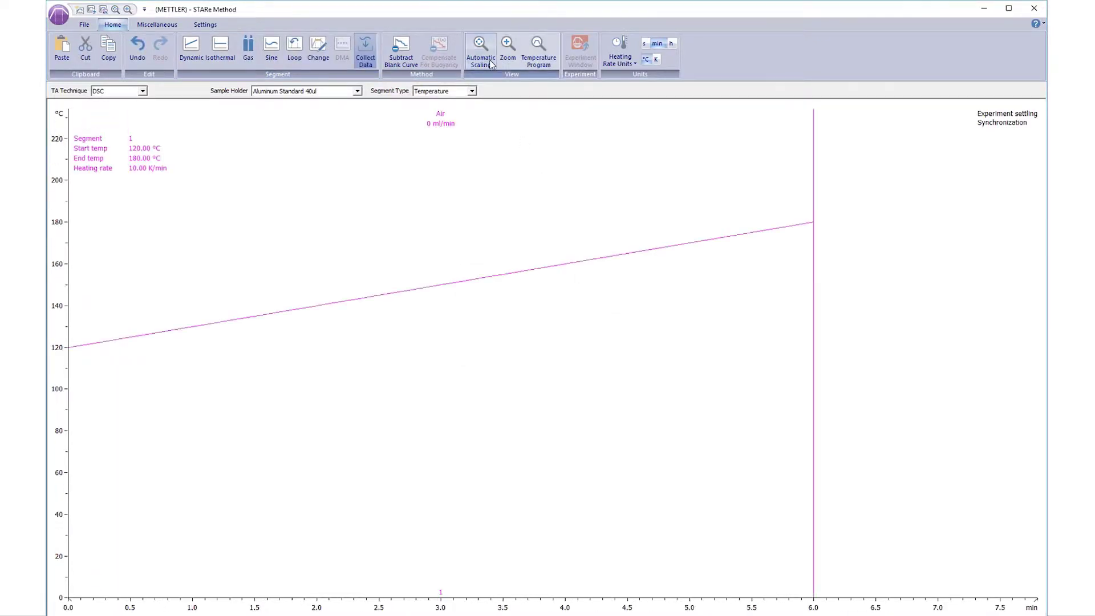
left_click(157, 25)
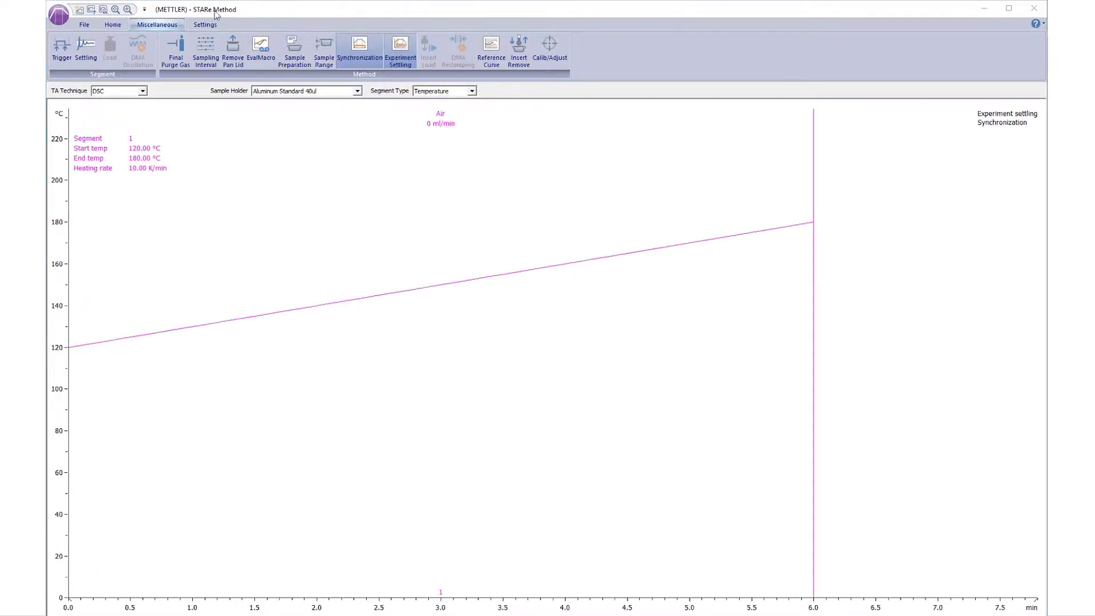
left_click(494, 68)
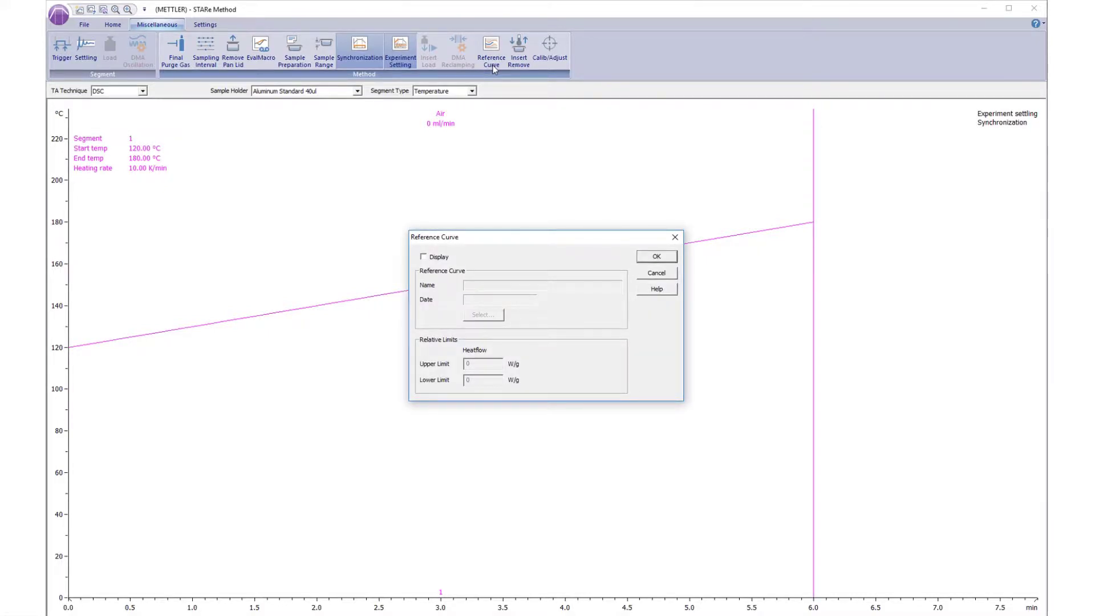
Step: Turn on reference curve display and select the Indium reference curve
left_click(446, 258)
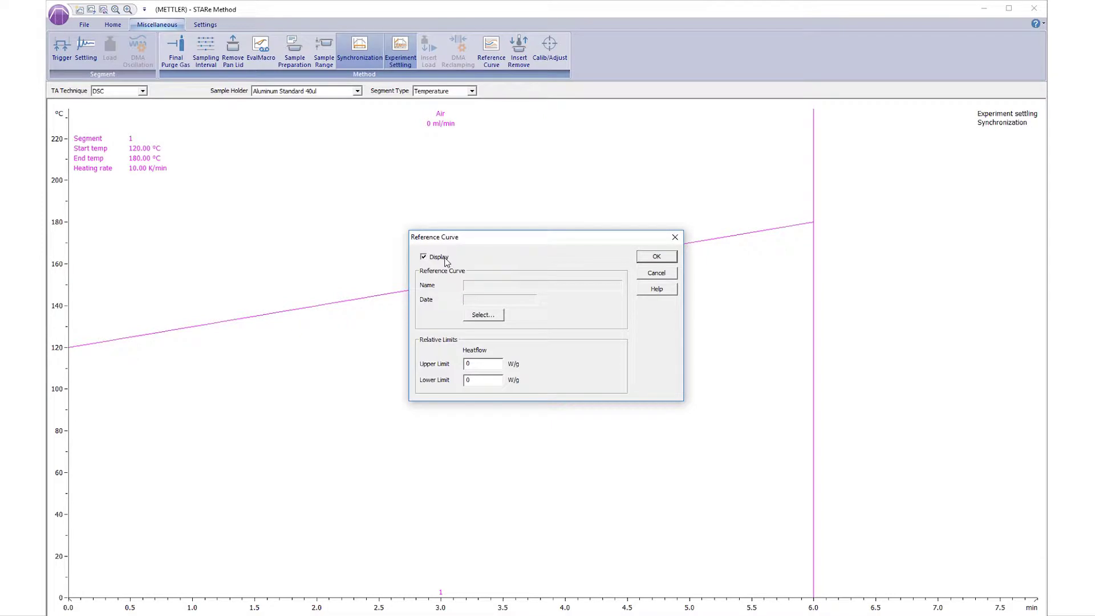
left_click(484, 315)
left_click(446, 214)
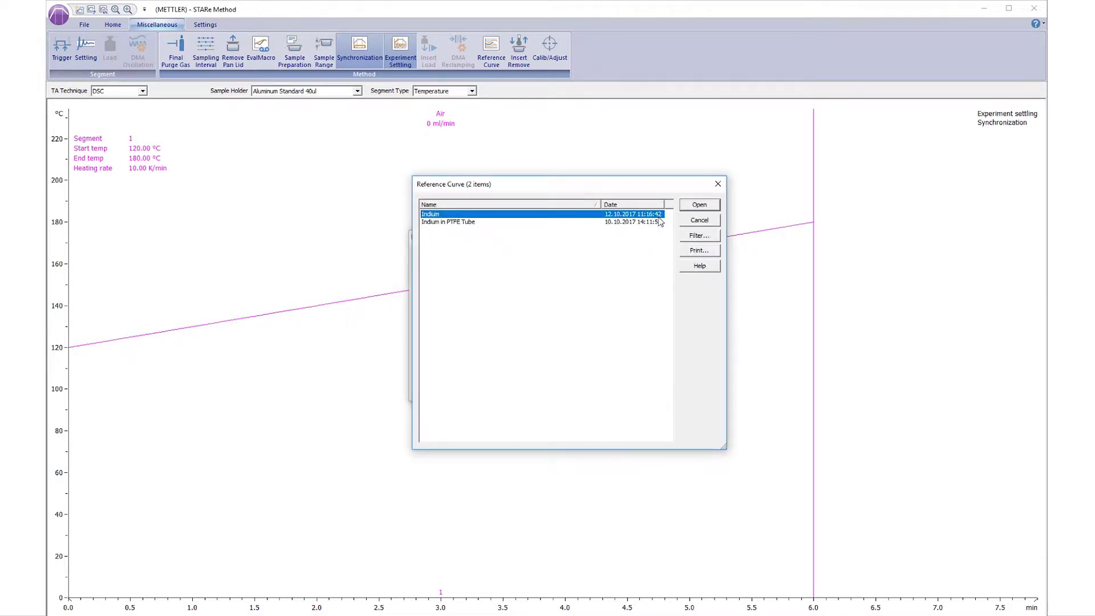
left_click(690, 205)
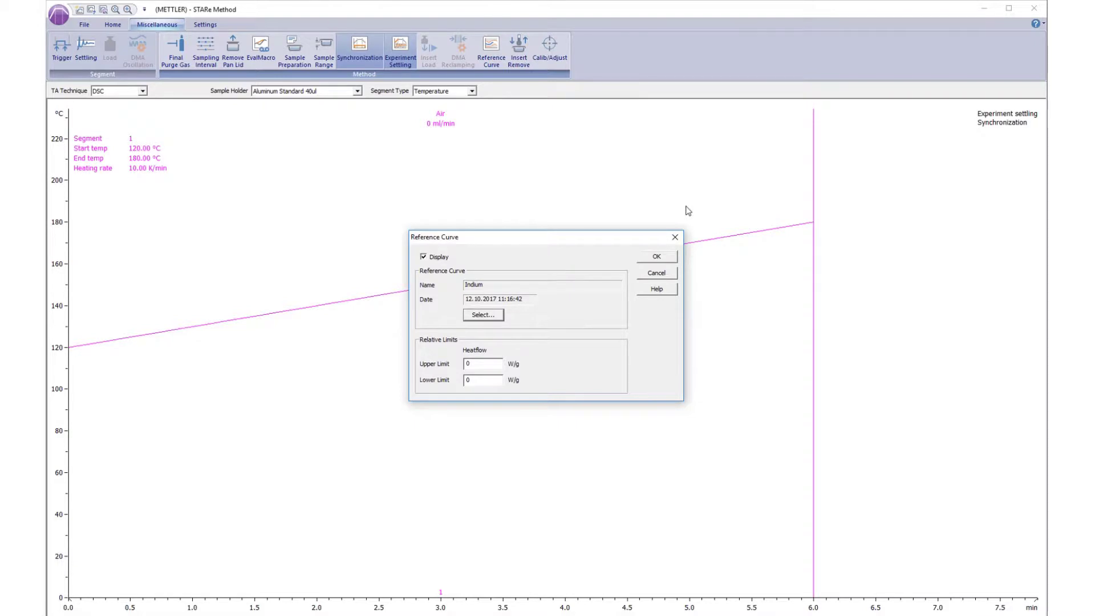
Step: Set the reference curve limits to 1.5 W/g upper and -1.5 W/g lower
left_click_drag(484, 364, 523, 363)
type("1.5")
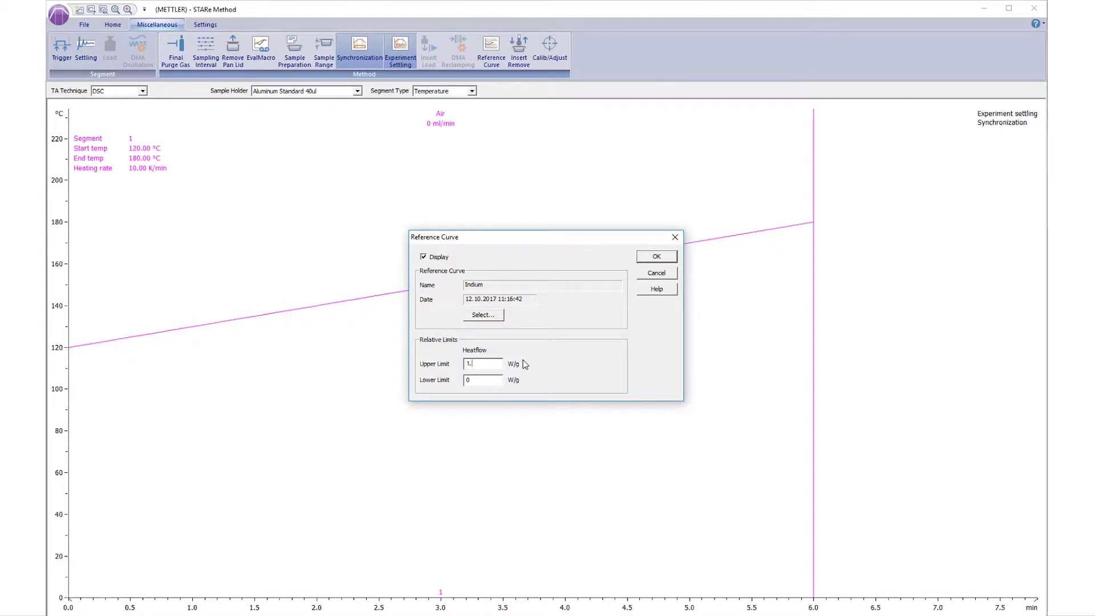
key("Tab")
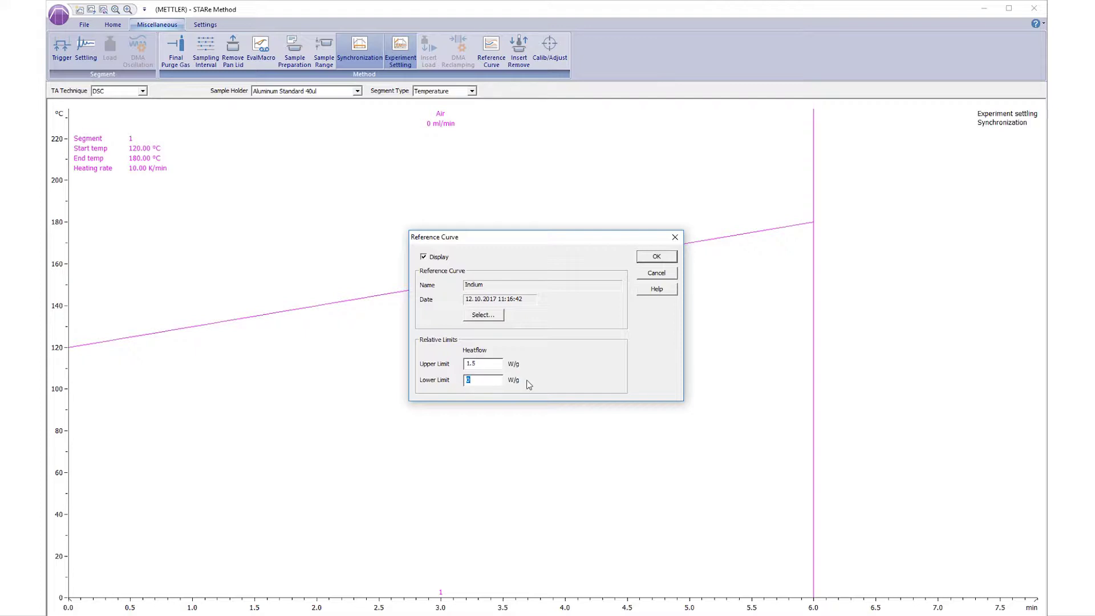
type("-1.5")
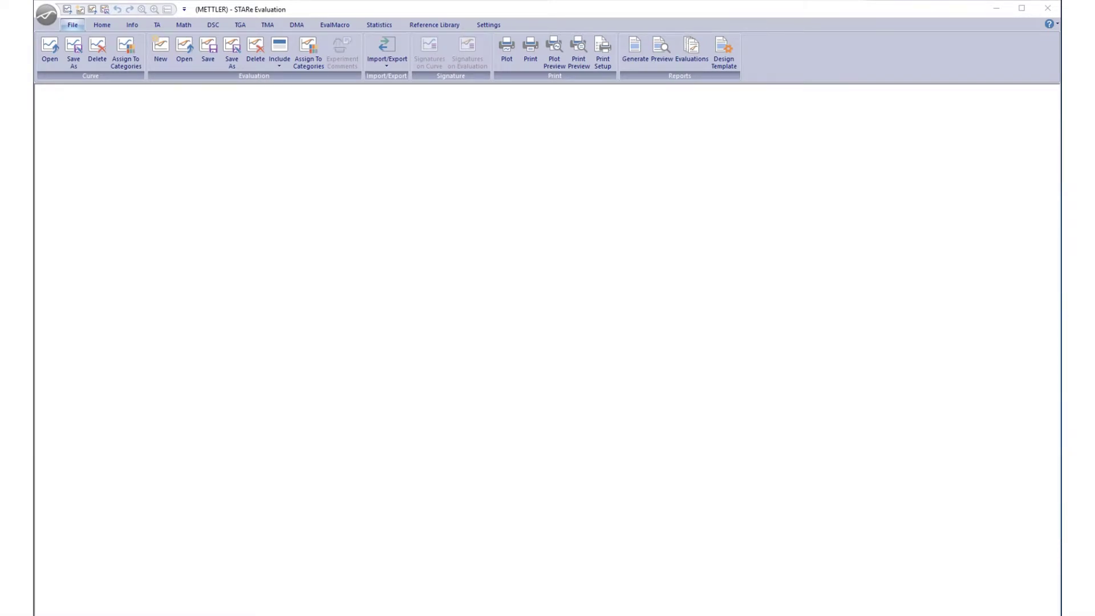
Step: Load the PET_Batch1 evaluation and create a blank statistics template
left_click(183, 52)
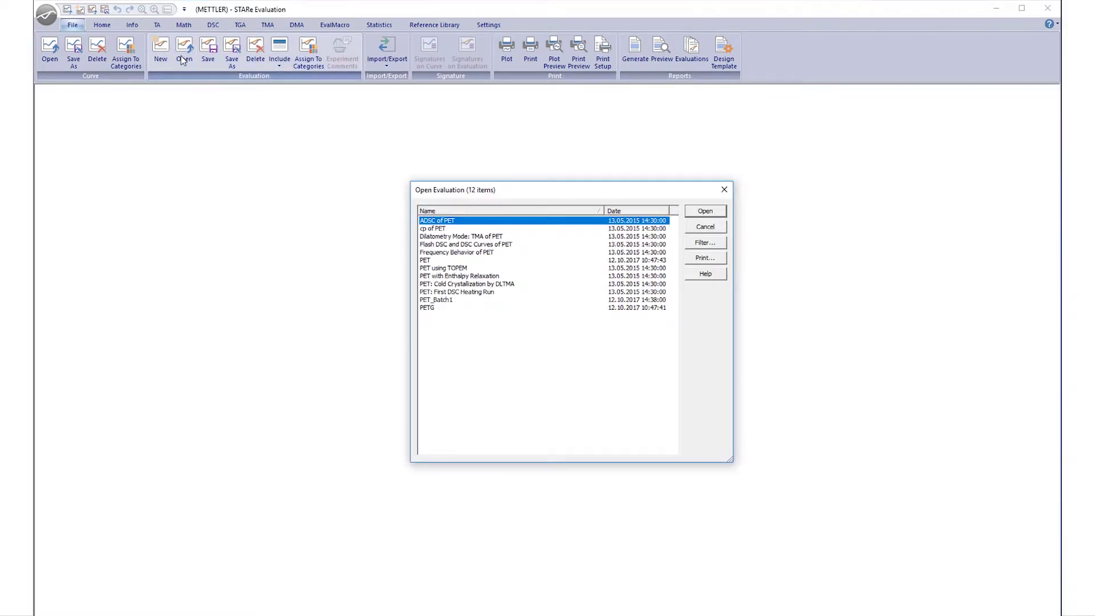
key("Down")
key("Down")
key("Down")
key("Down")
key("Down")
key("Down")
key("Down")
key("Down")
key("Down")
key("Down")
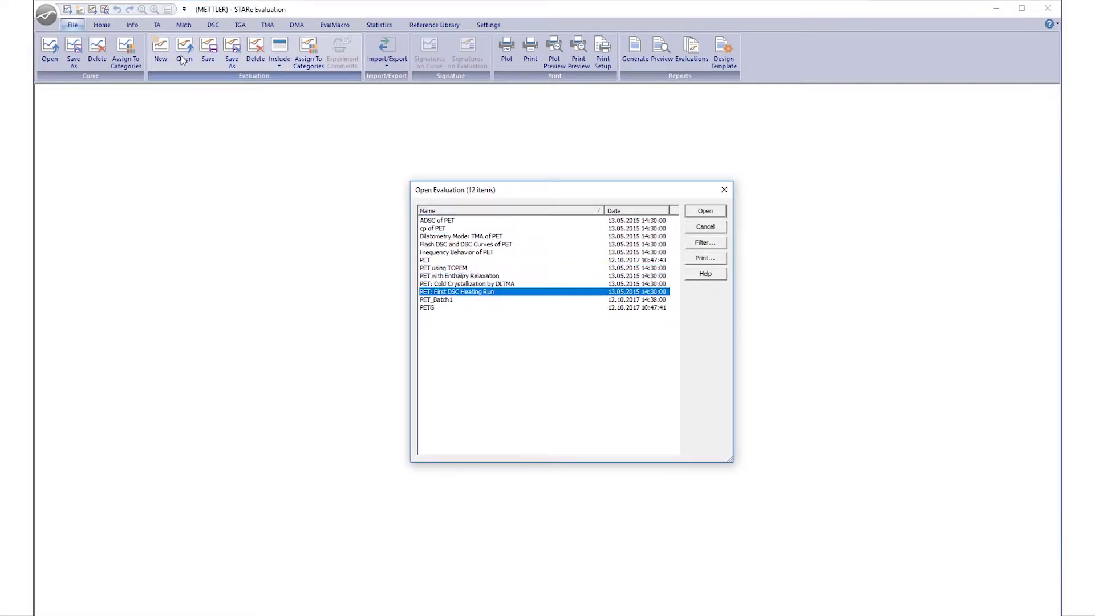
left_click(705, 213)
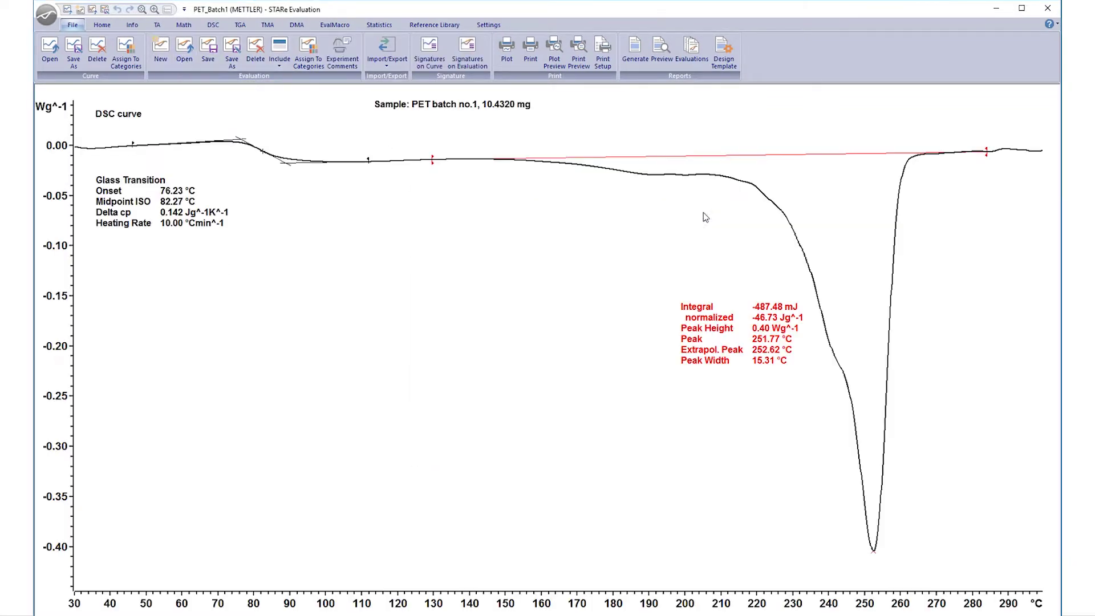
left_click(386, 28)
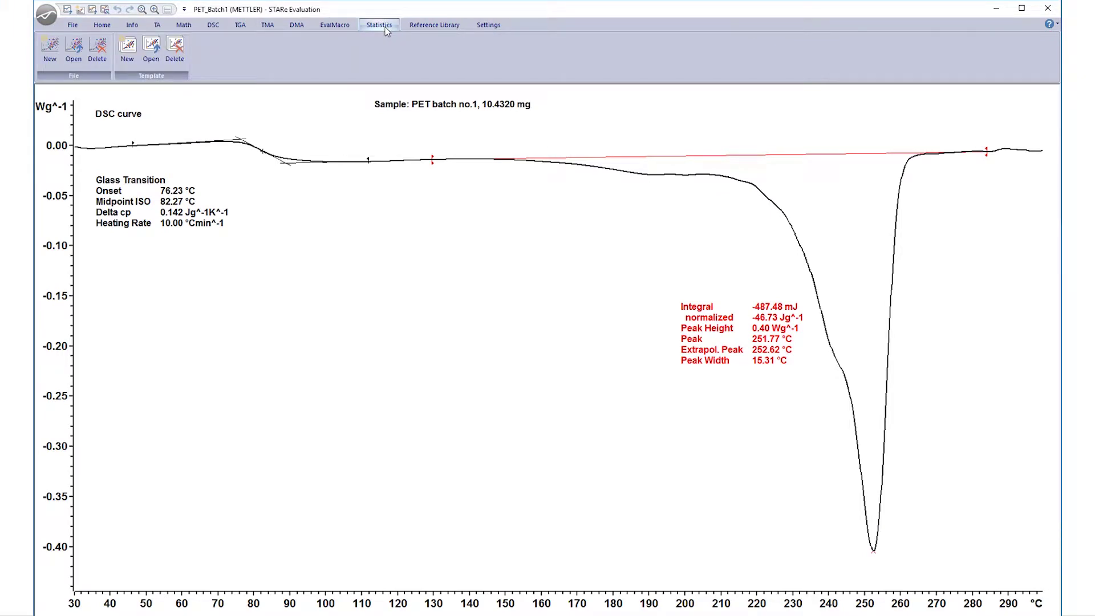
left_click(131, 61)
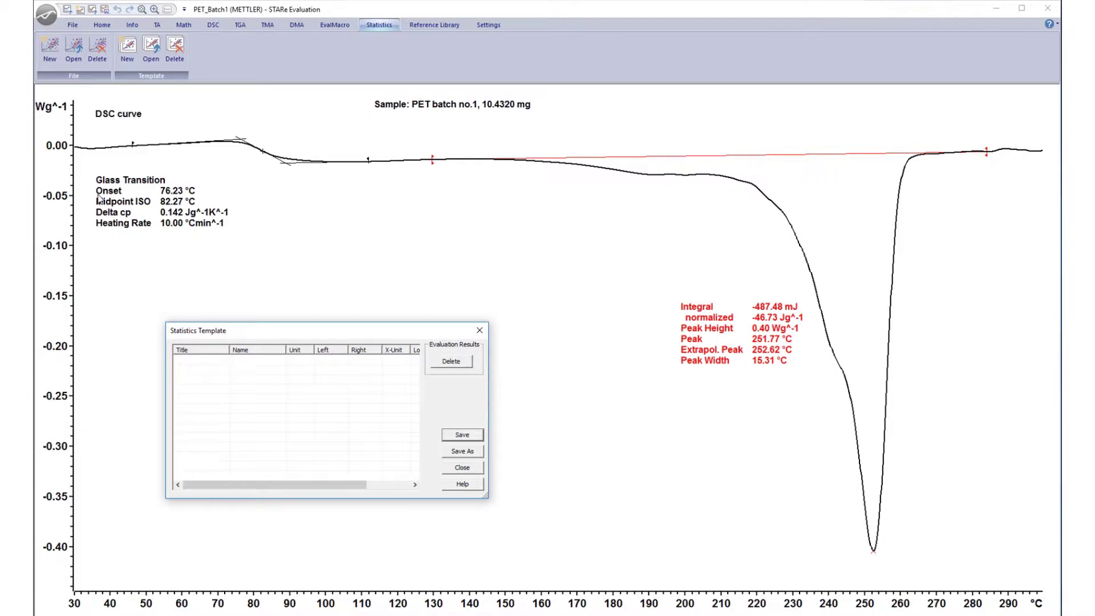
Step: Add the Glass Transition onset and the Integral peak temperature results to the template
left_click(99, 198)
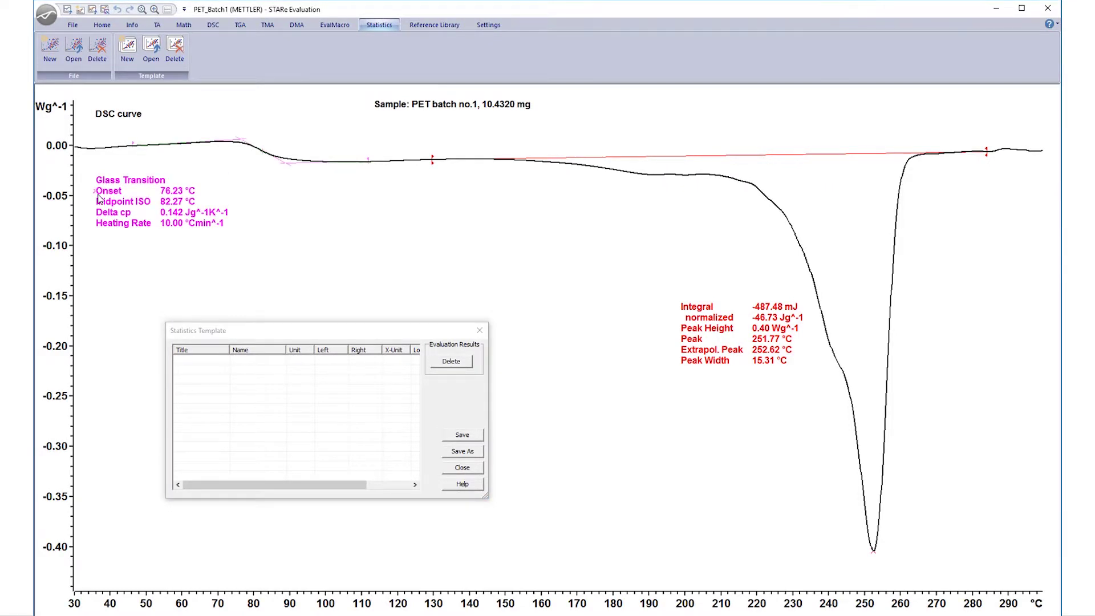
right_click(100, 198)
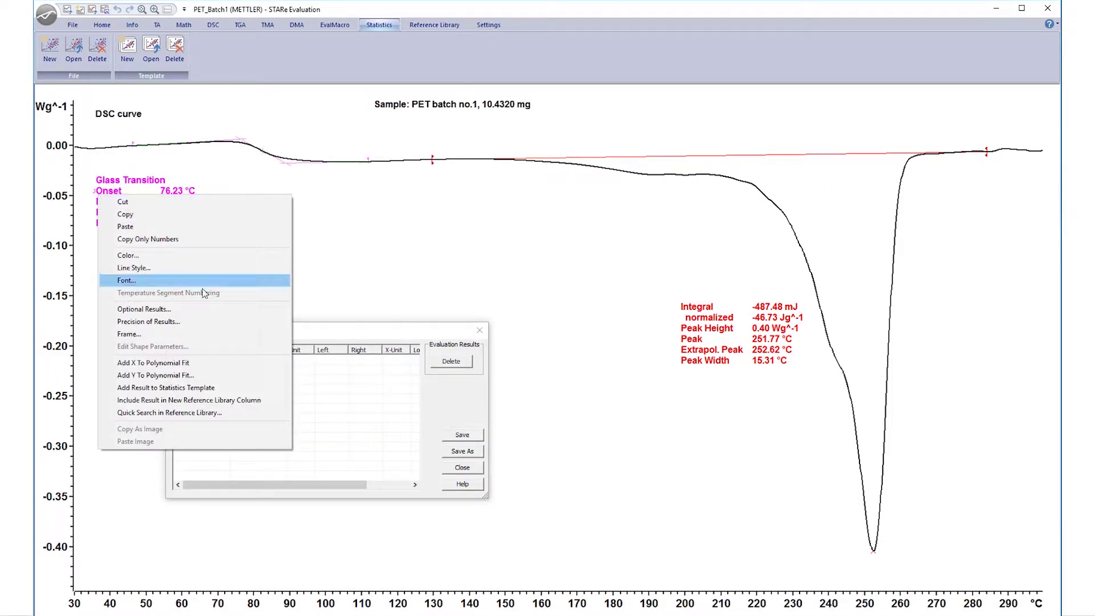
left_click(219, 390)
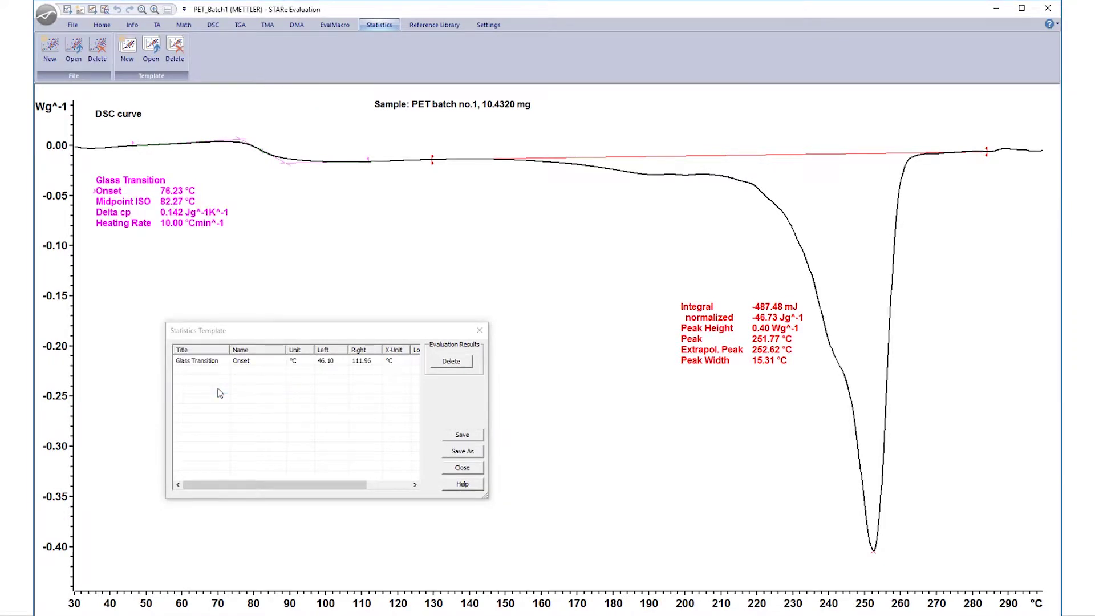
left_click(690, 340)
right_click(690, 341)
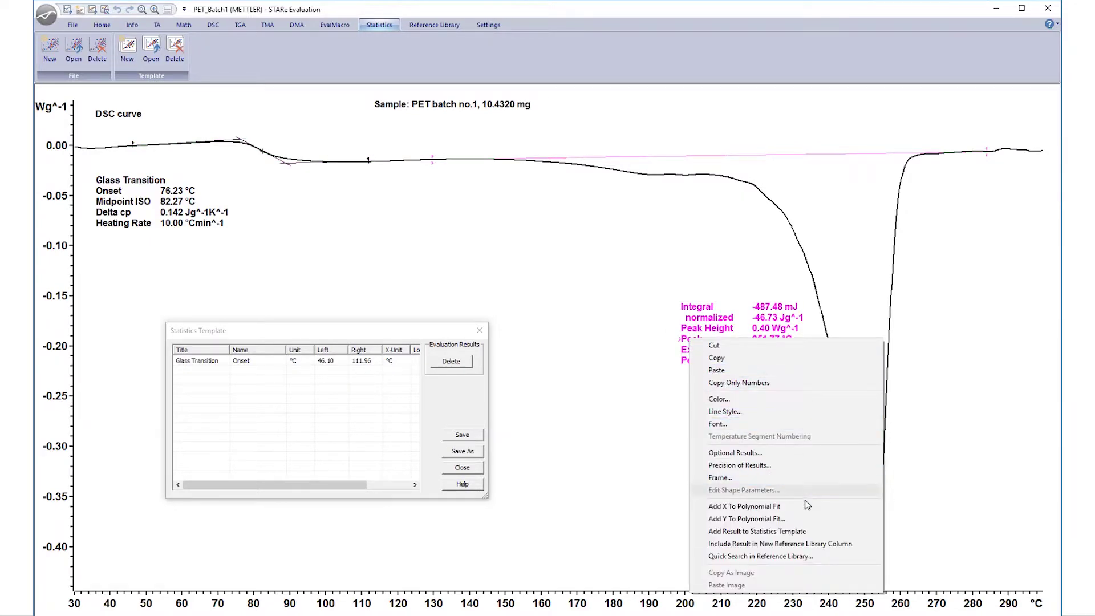
left_click(807, 532)
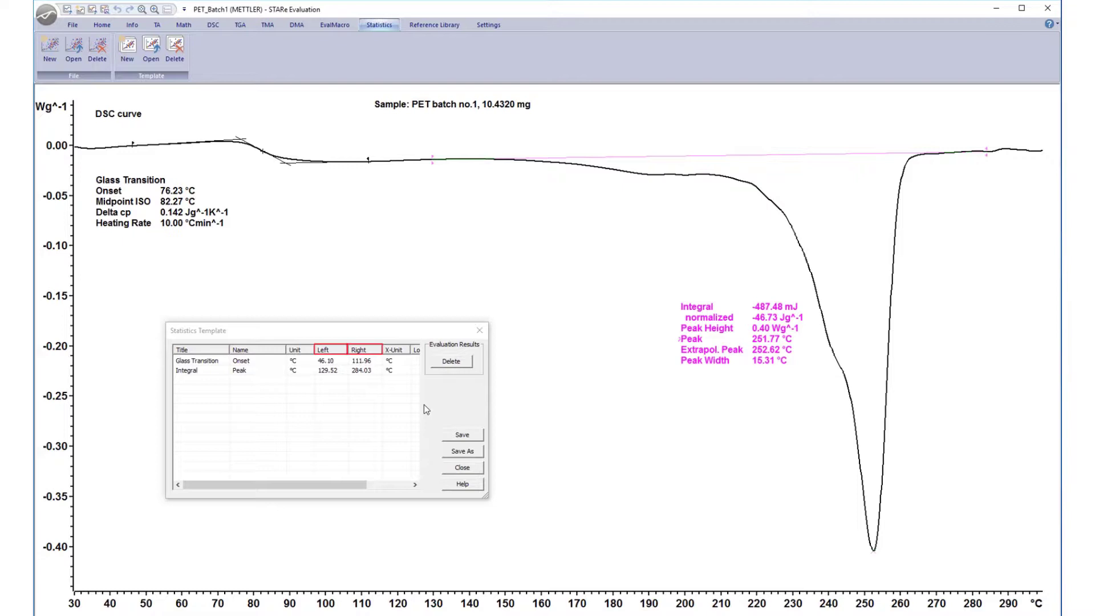
Step: Limit the glass transition onset range to 30–140 °C
left_click(319, 361)
double_click(320, 360)
type("30")
left_click(357, 361)
left_click(356, 361)
type("140")
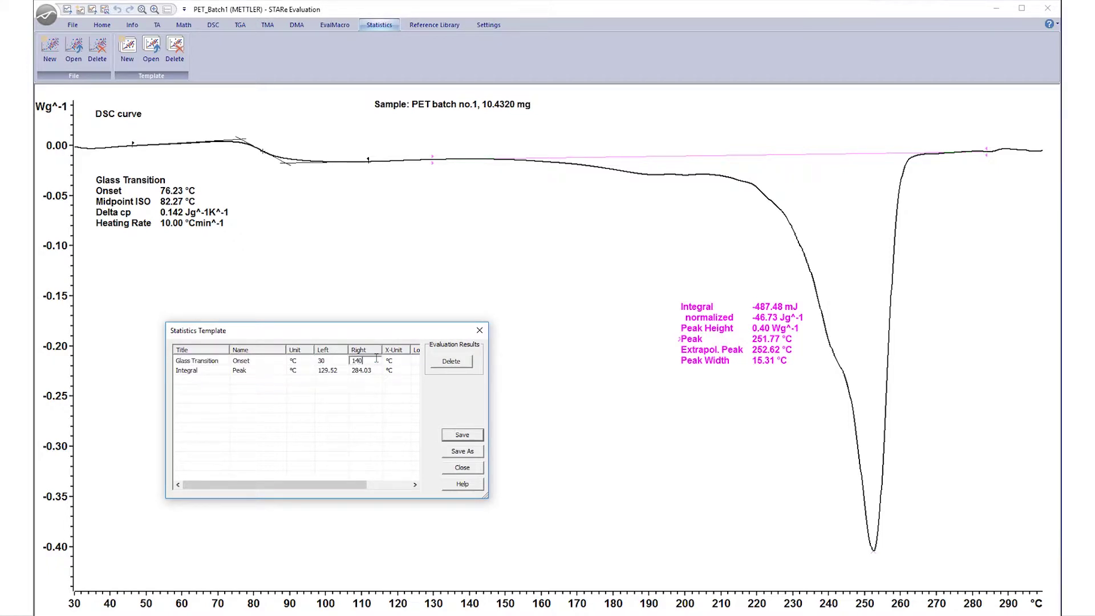
Step: Limit the Integral peak range to 100–300 °C
left_click(331, 371)
left_click(331, 371)
type("100")
left_click(376, 370)
left_click(377, 370)
type("300")
key("Return")
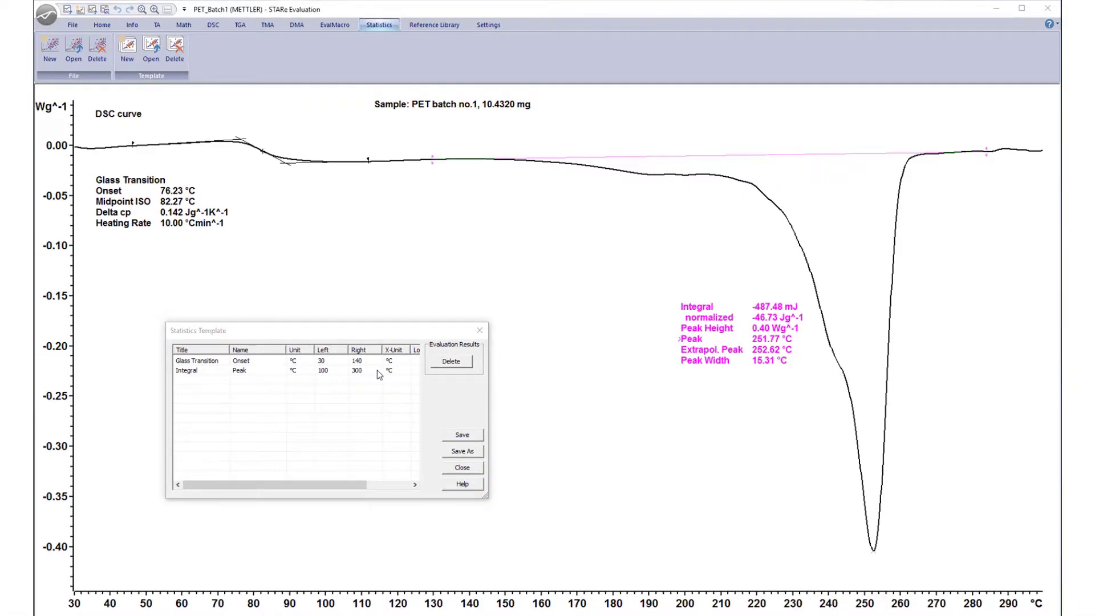
Step: Save the statistics template under the name PET
left_click(456, 454)
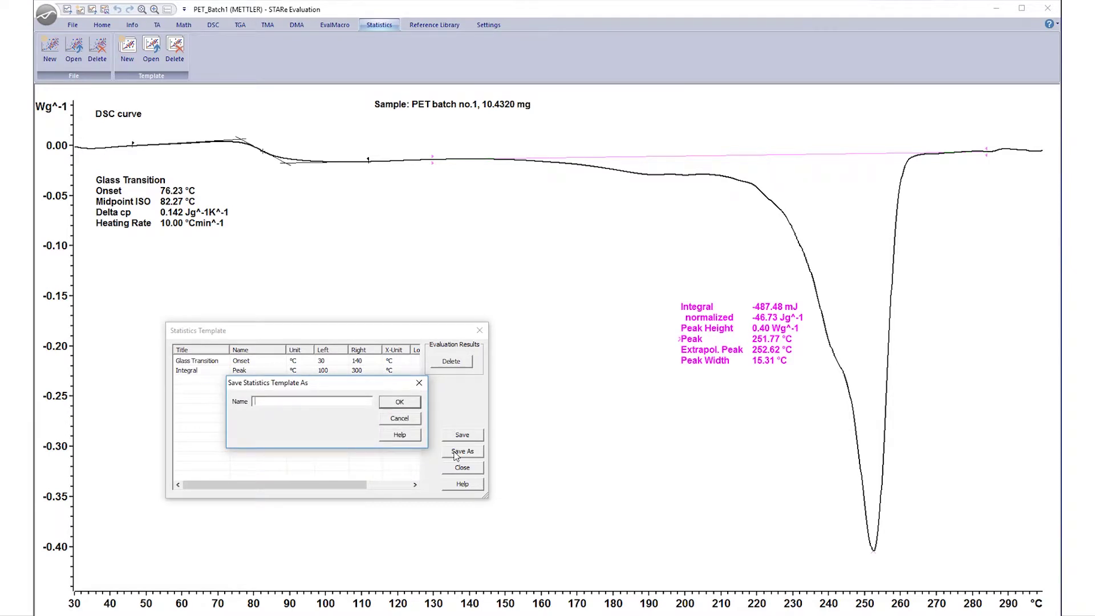
type("PET")
left_click(399, 402)
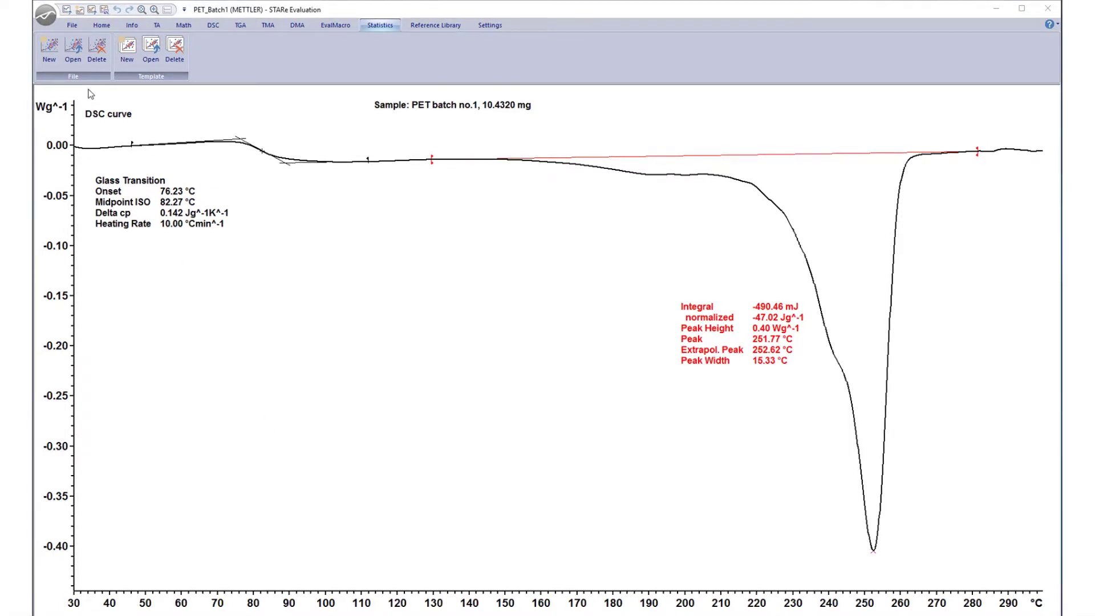
Step: Open the PET statistics table and include the PET_Batch2 results
left_click(57, 59)
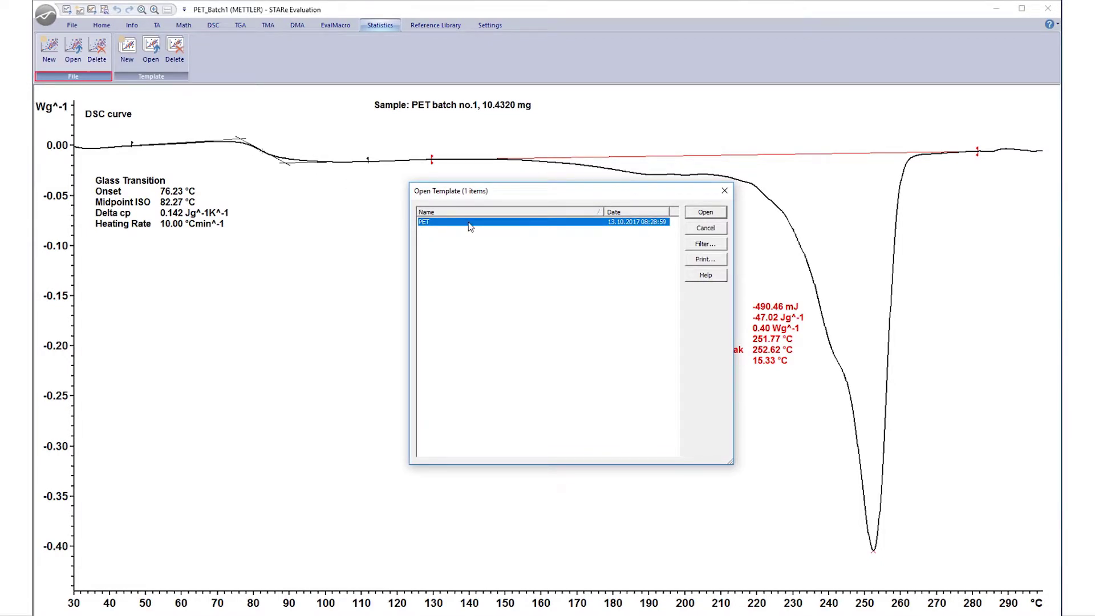
left_click(702, 215)
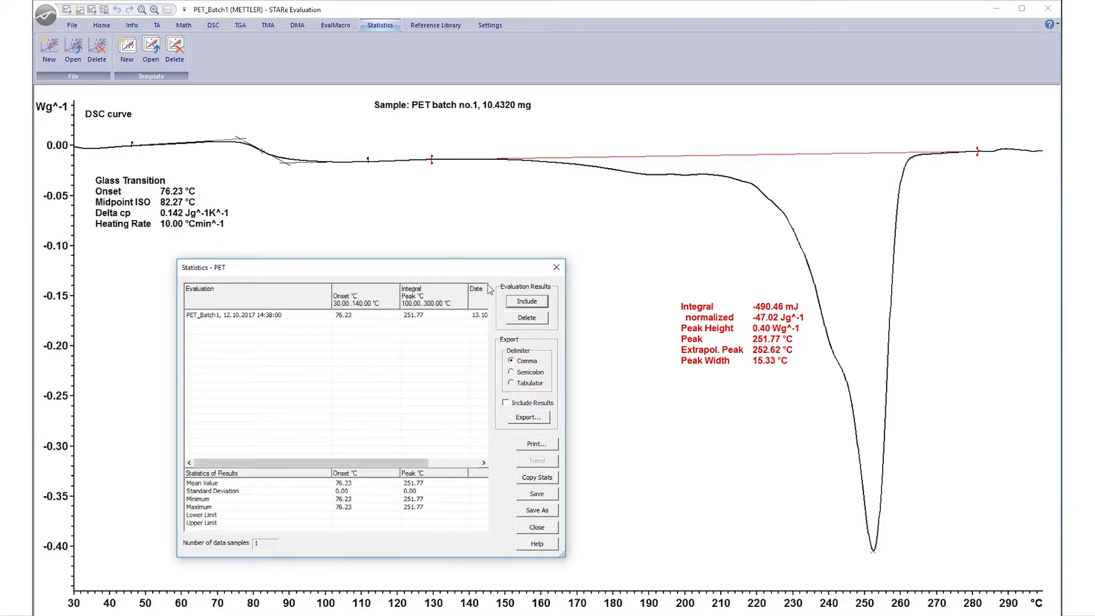
left_click(46, 17)
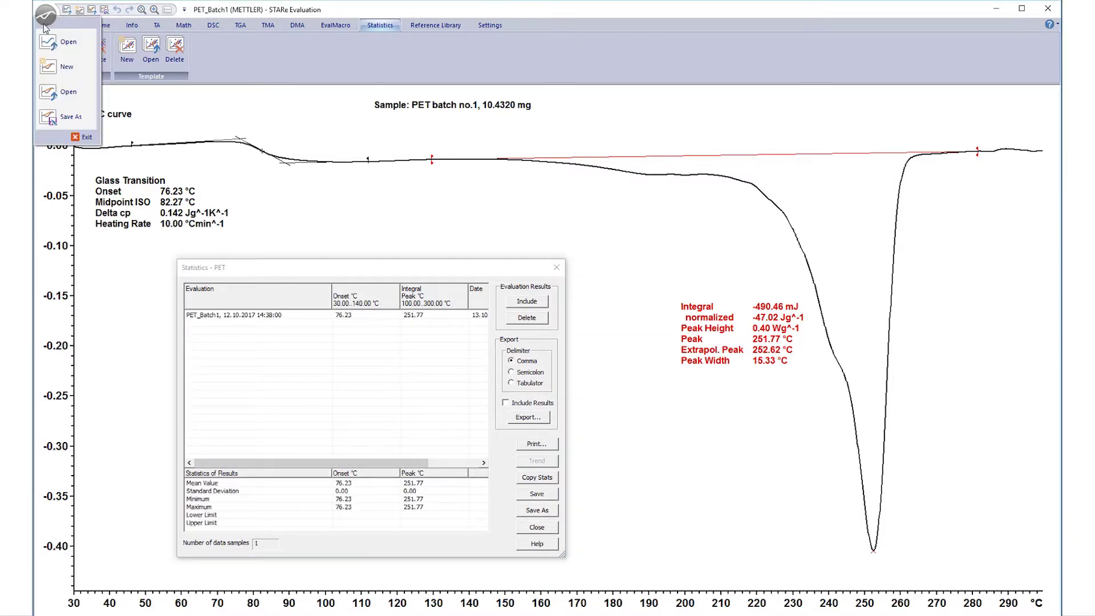
left_click(57, 94)
left_click(425, 318)
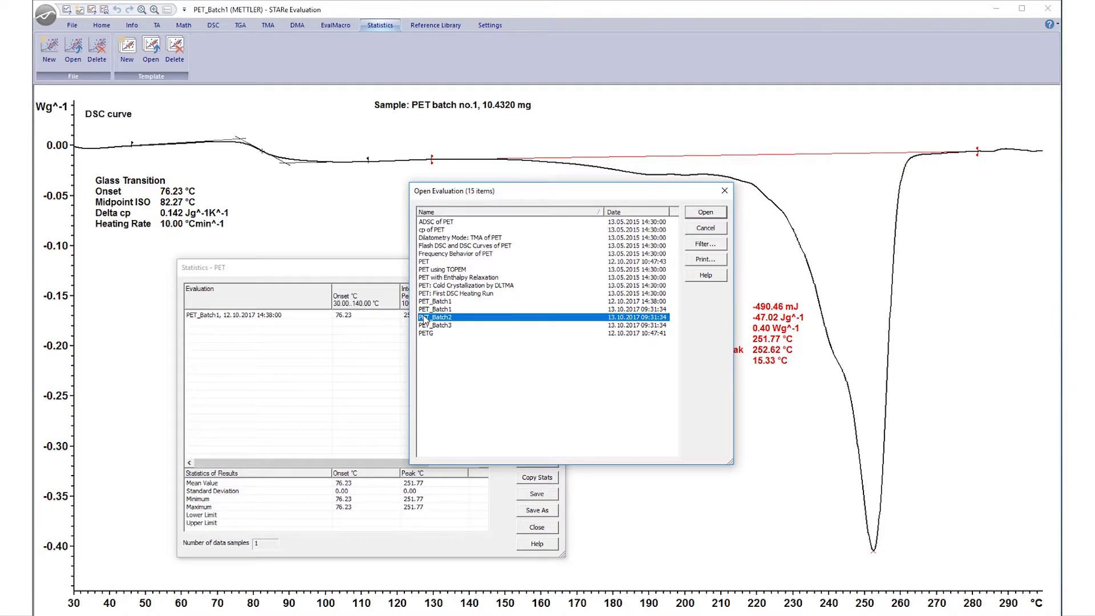
left_click(693, 215)
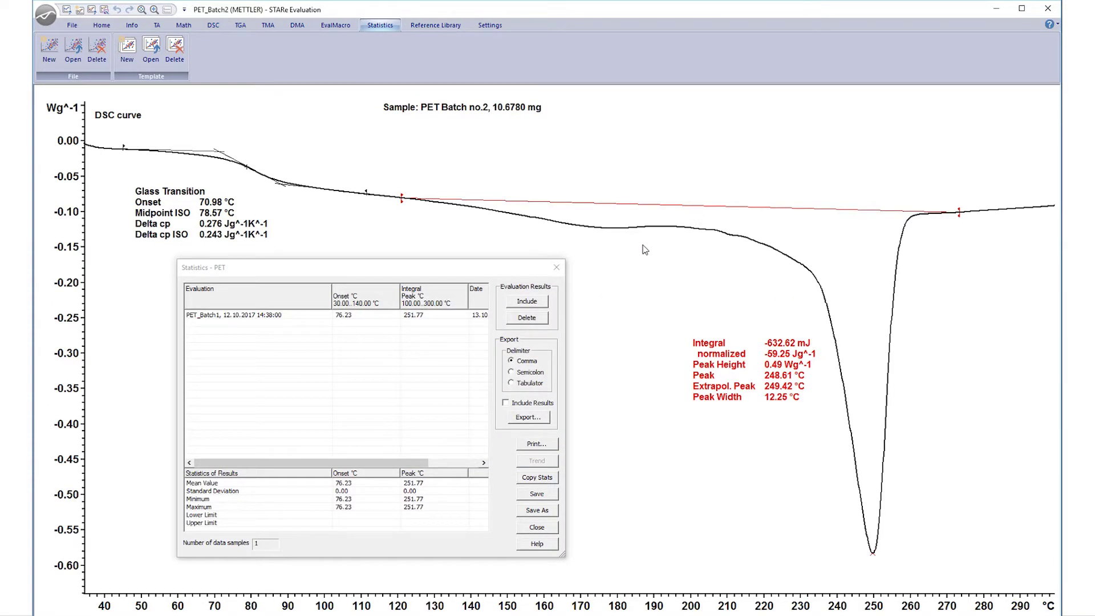
left_click(527, 301)
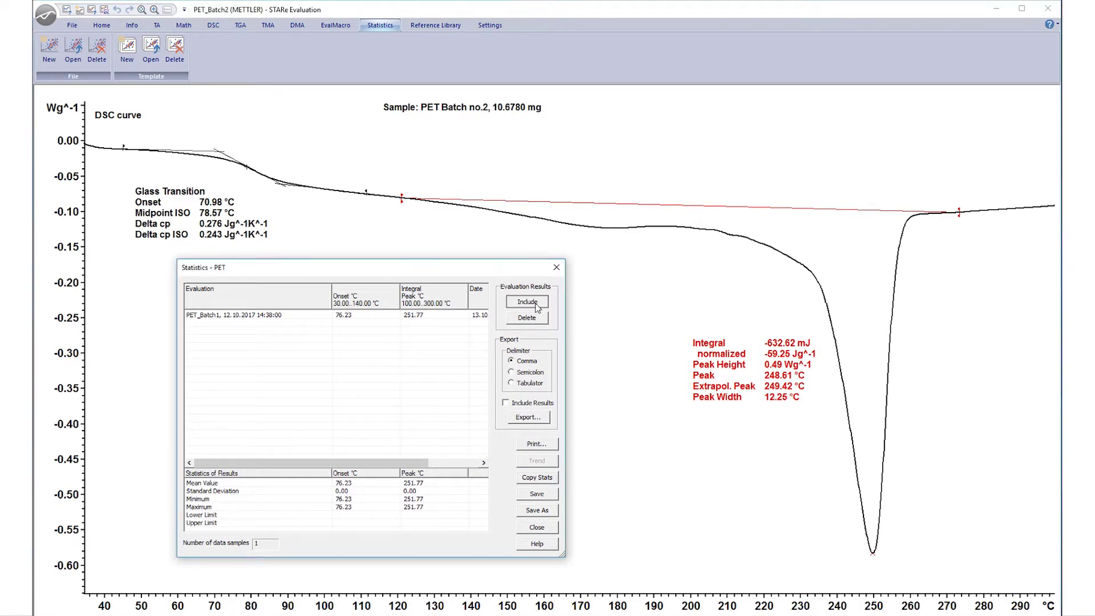
Step: Include the PET_Batch3 results in the PET statistics table
left_click(72, 25)
left_click(68, 101)
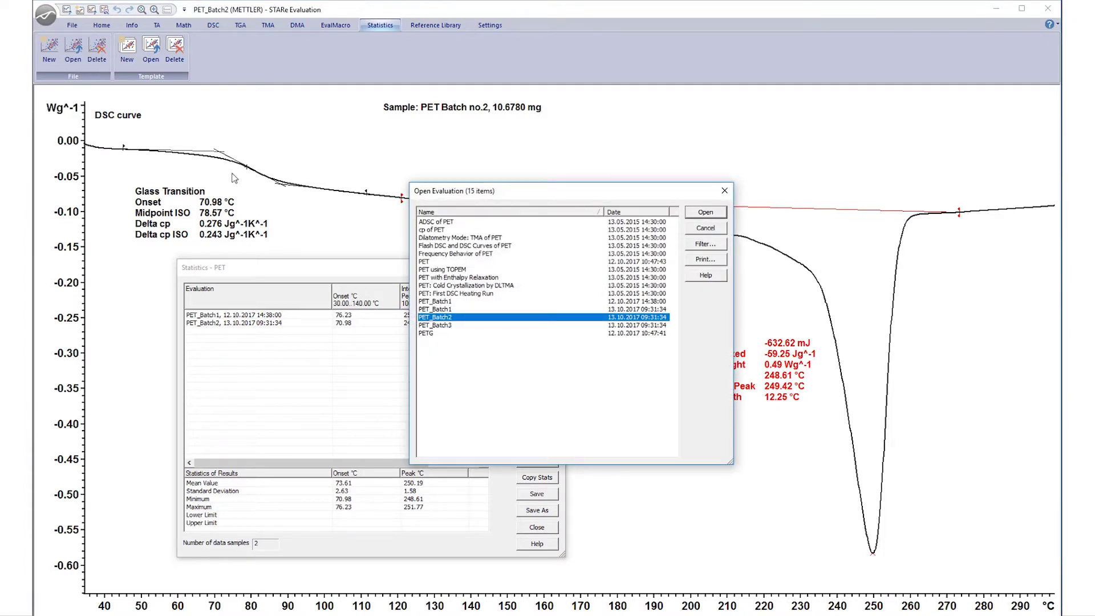
left_click(447, 325)
left_click(705, 212)
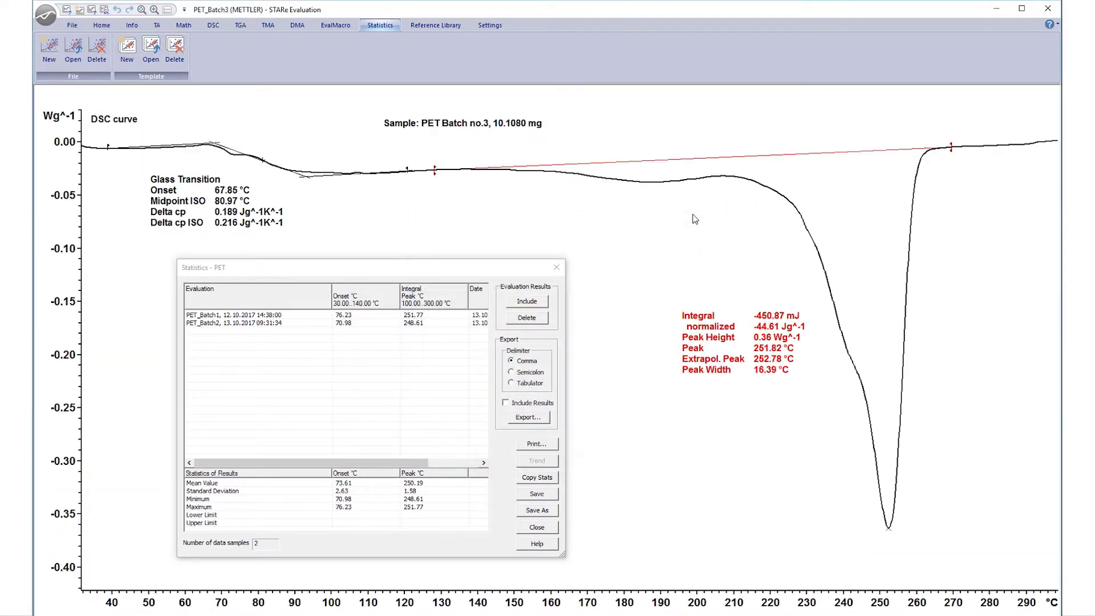
left_click(528, 302)
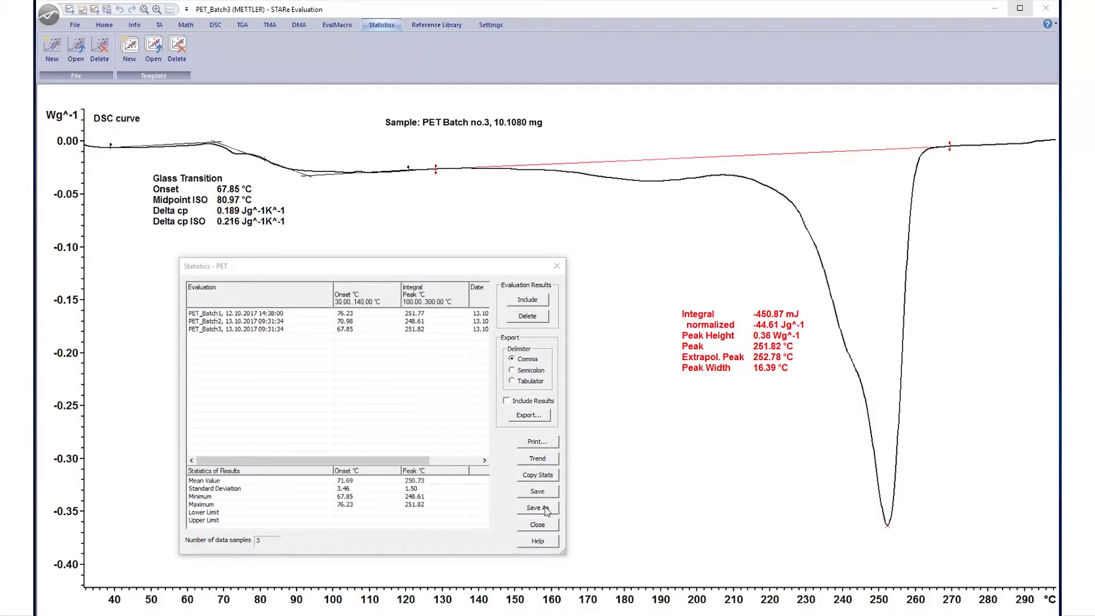
Step: Save the statistics table as 'PET statistic data'
left_click(536, 507)
left_click(373, 398)
type("statistic data")
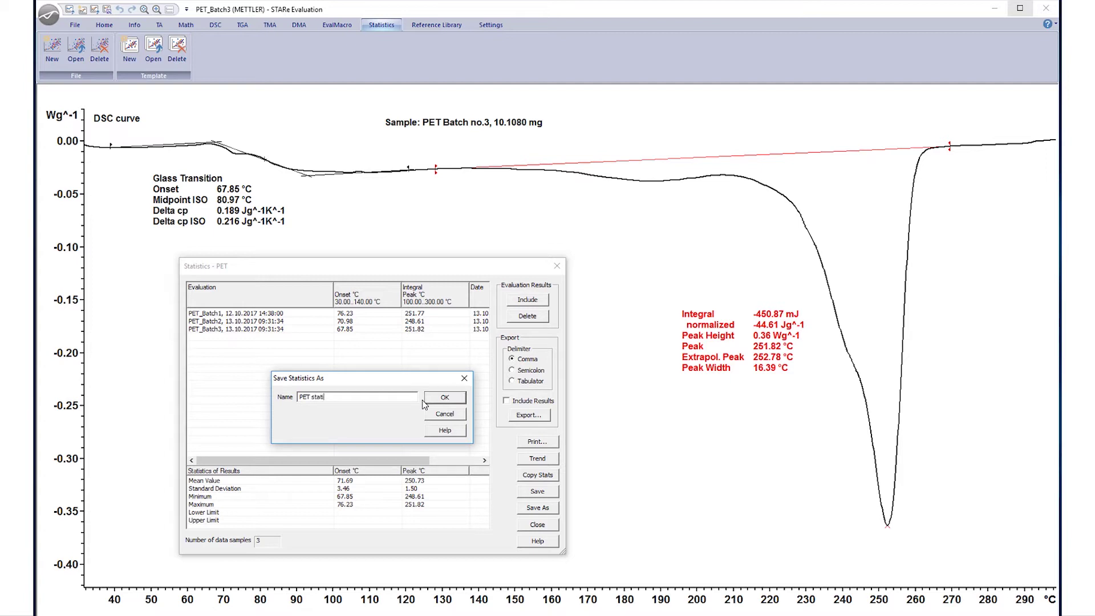
left_click(454, 399)
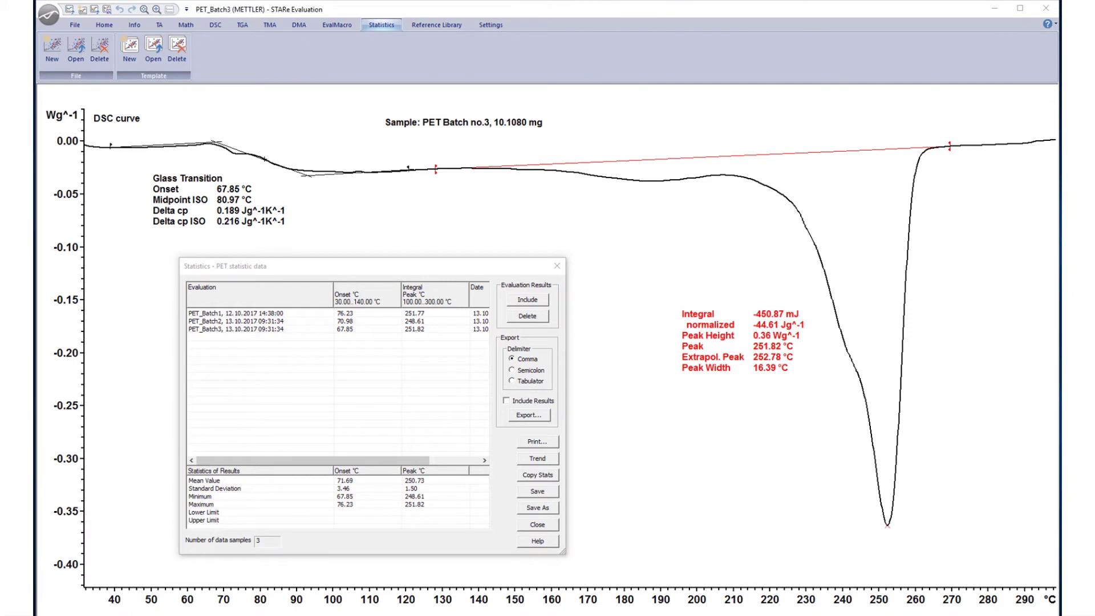
Step: Export the statistics with results included to a CSV file
left_click(510, 405)
left_click(510, 402)
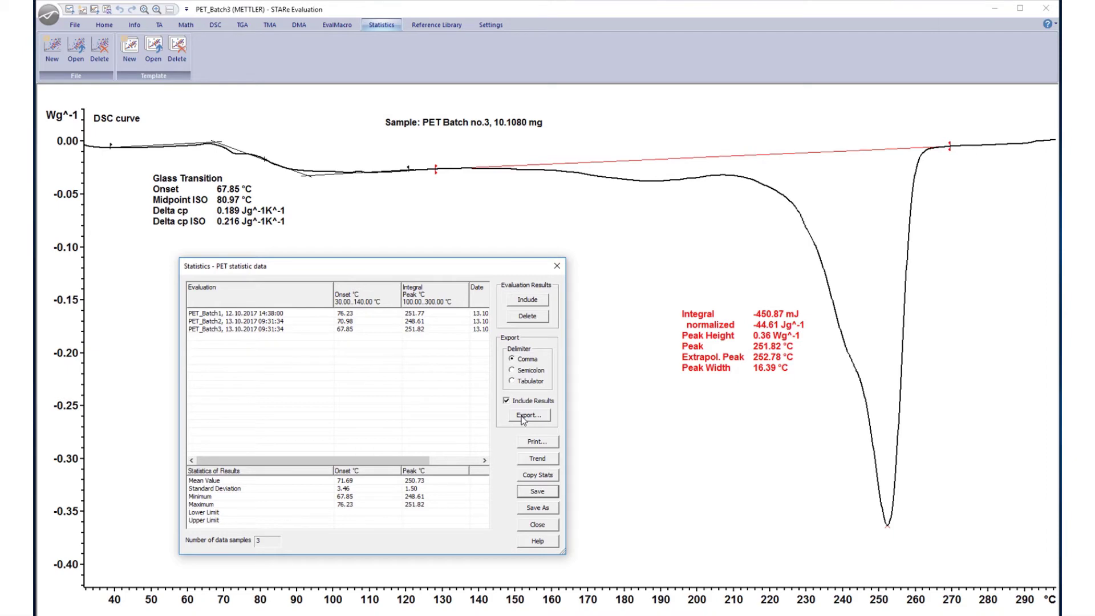
left_click(523, 418)
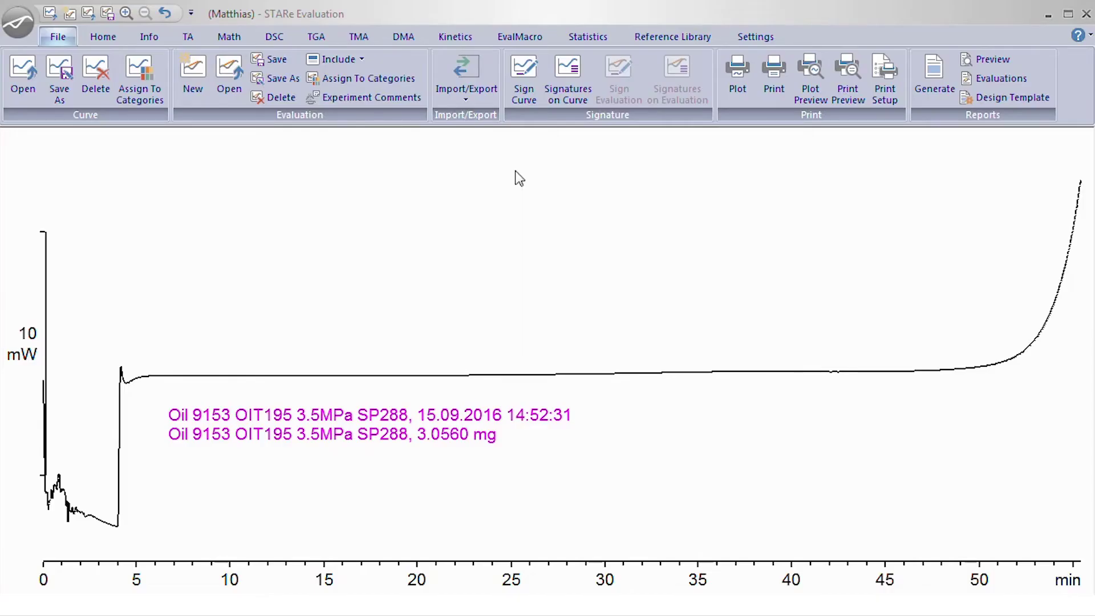
Step: Apply the EvalMacro to the oil OIT curve, yielding a passing 49.47 min onset
left_click(519, 37)
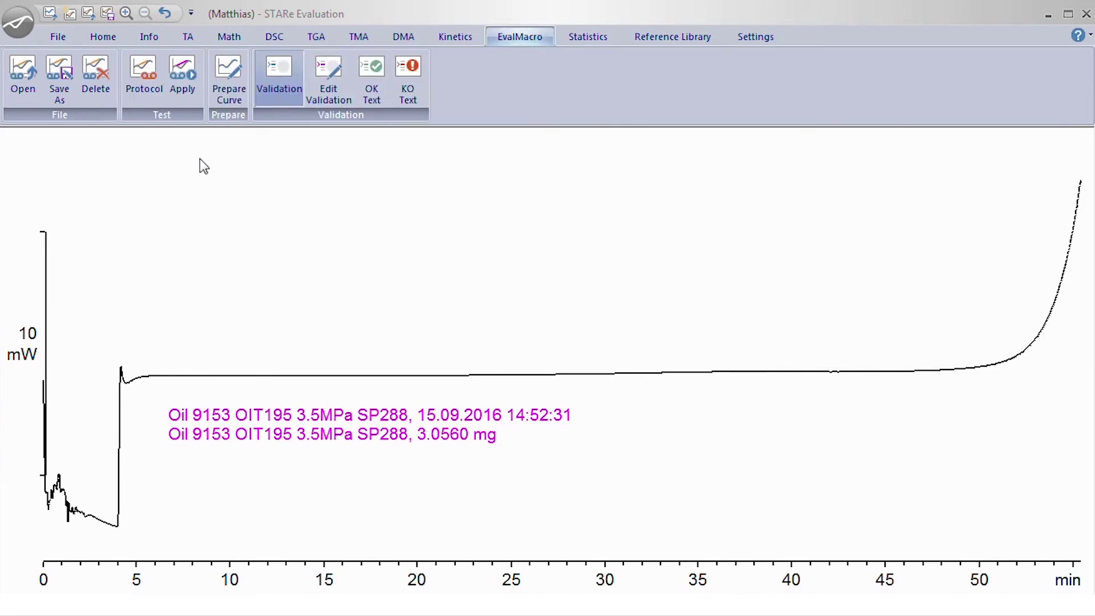
left_click(184, 79)
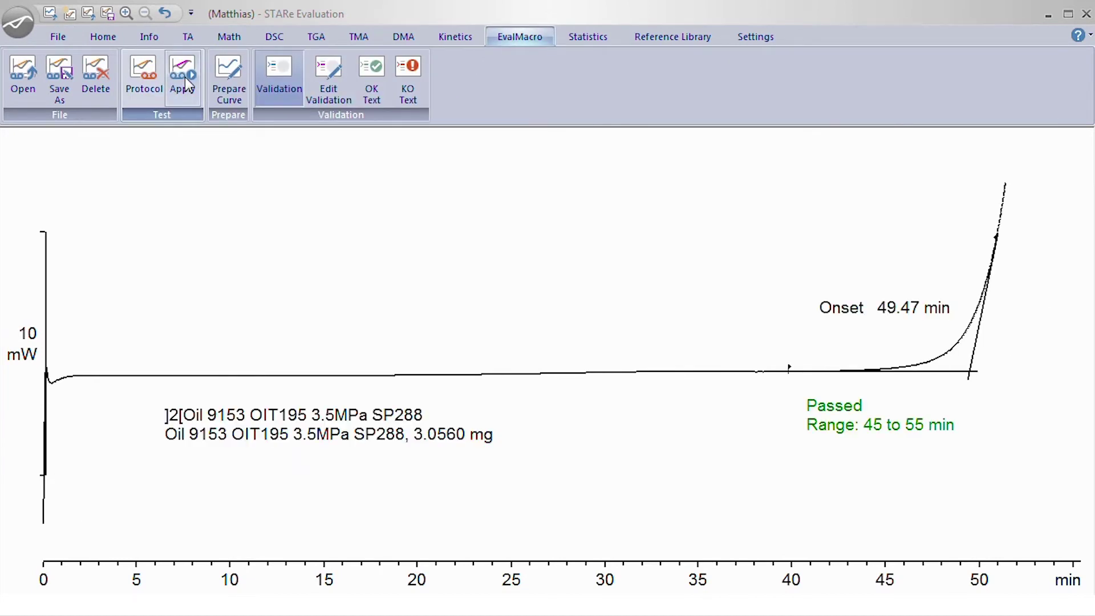